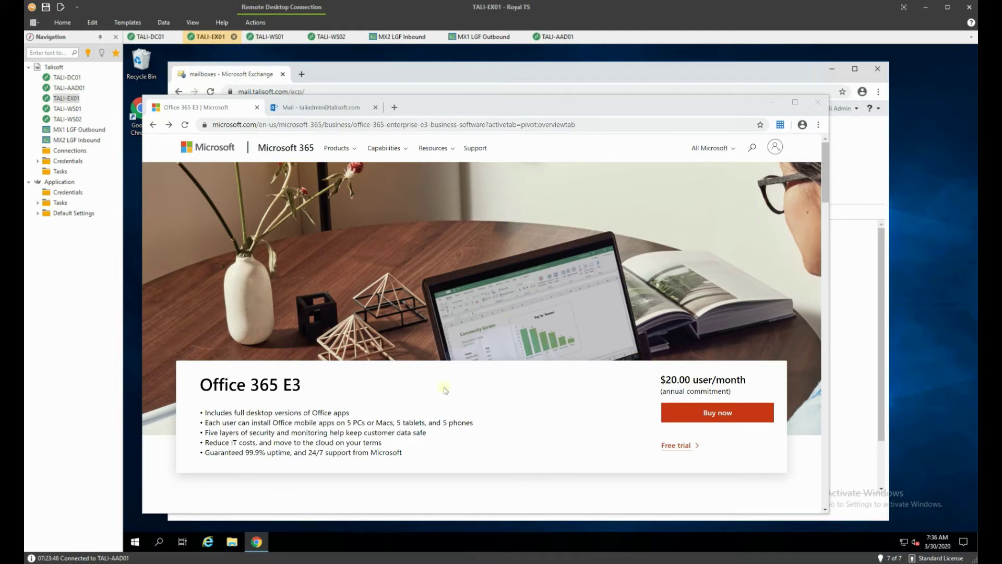
- Start the Office 365 E3 free trial and submit the work e-mail address
{"action": "left_click", "coordinate": [683, 447]}
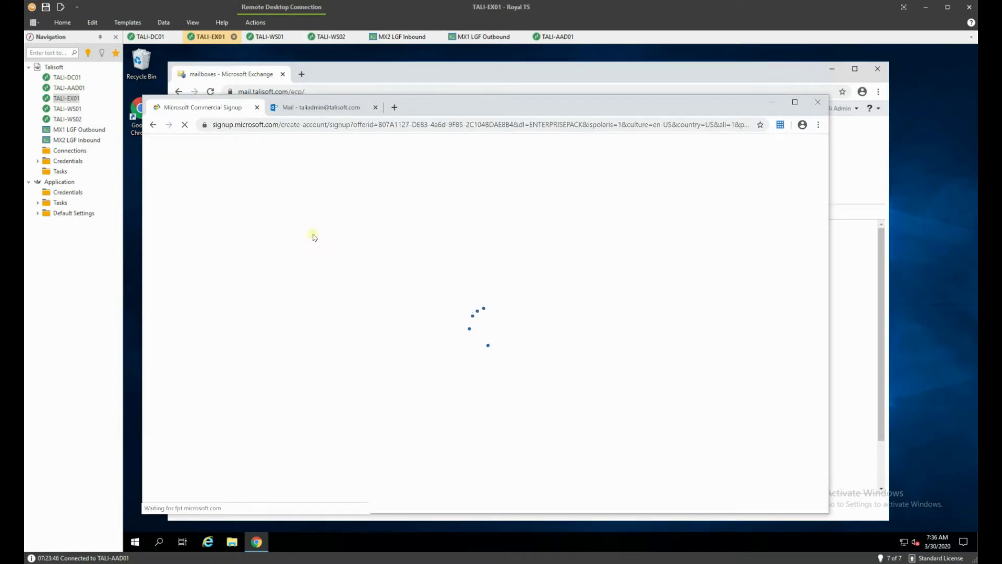
{"action": "left_click", "coordinate": [318, 272]}
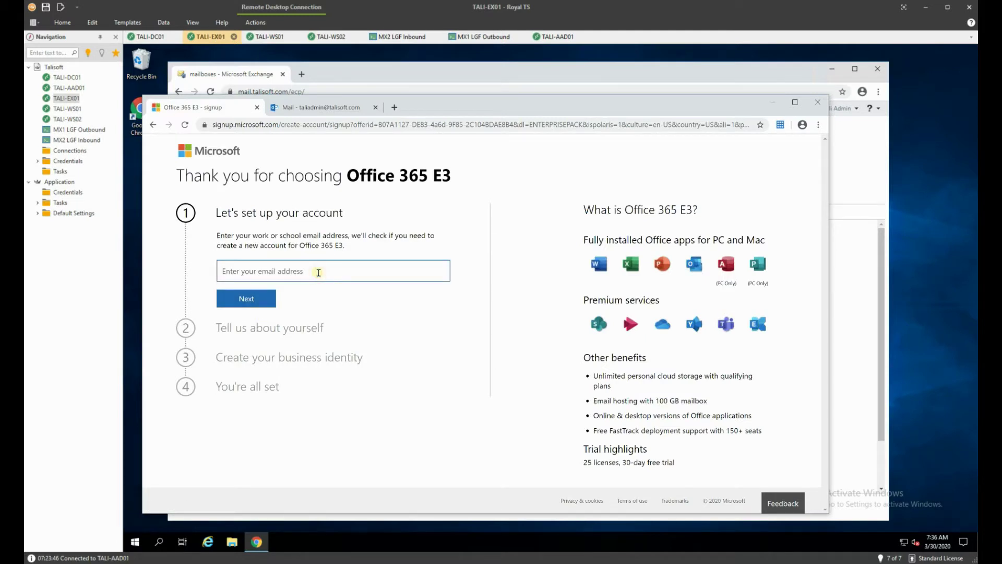
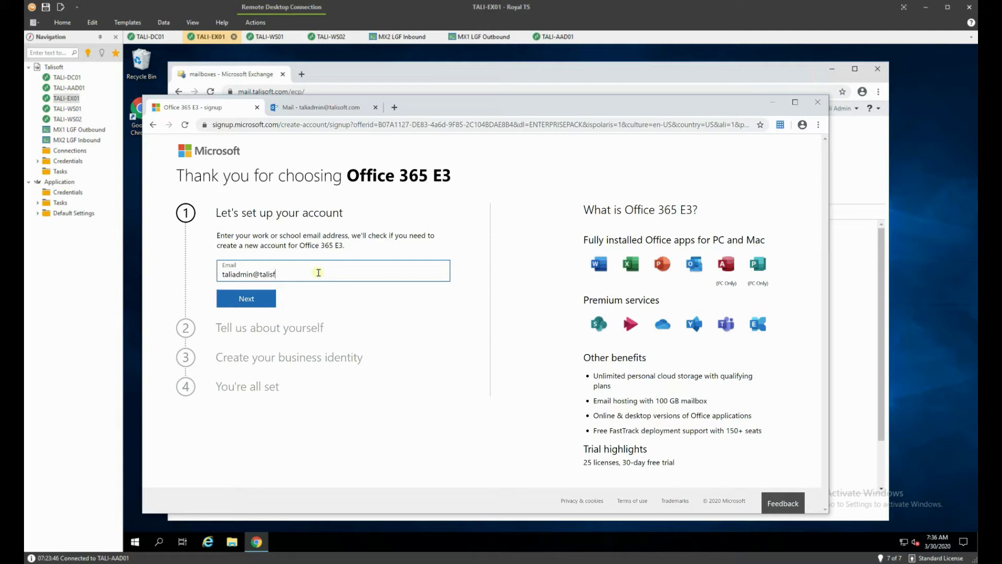
{"action": "left_click", "coordinate": [248, 302]}
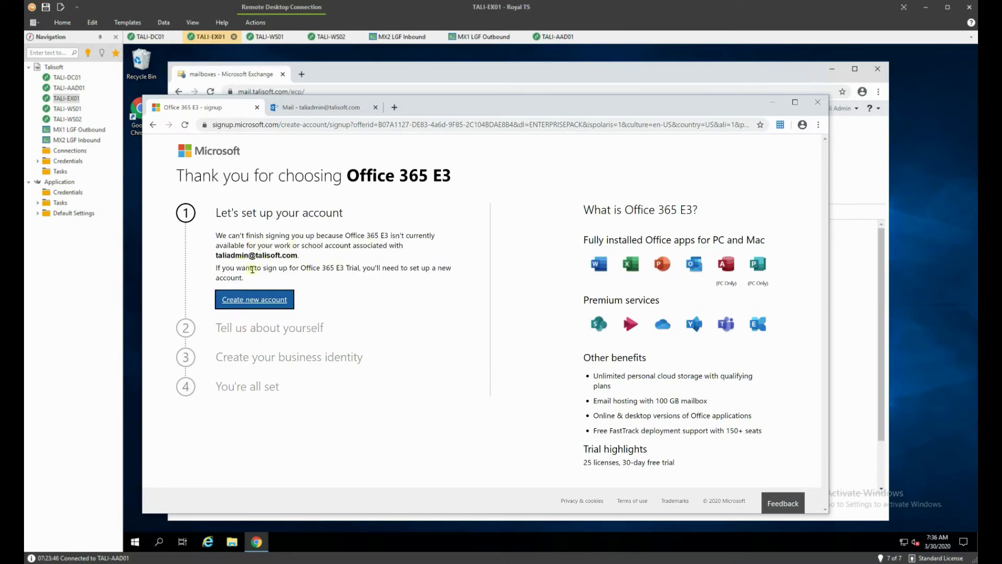
- Create a new account with the administrator's first and last name, leaving the phone number blank
{"action": "left_click", "coordinate": [276, 302]}
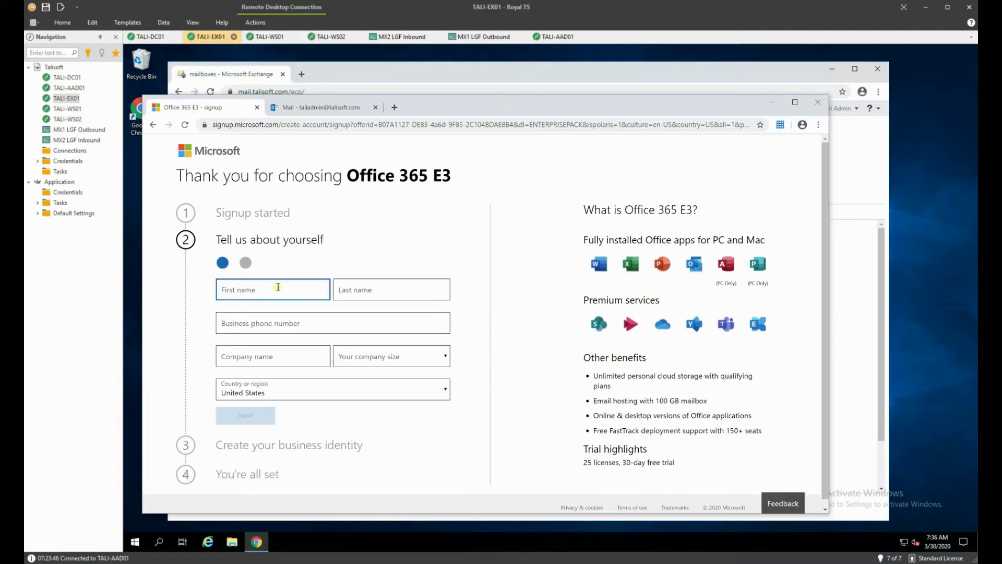
{"action": "type", "text": "Tali"}
{"action": "key", "text": "Tab"}
{"action": "type", "text": "Admin"}
{"action": "key", "text": "Tab"}
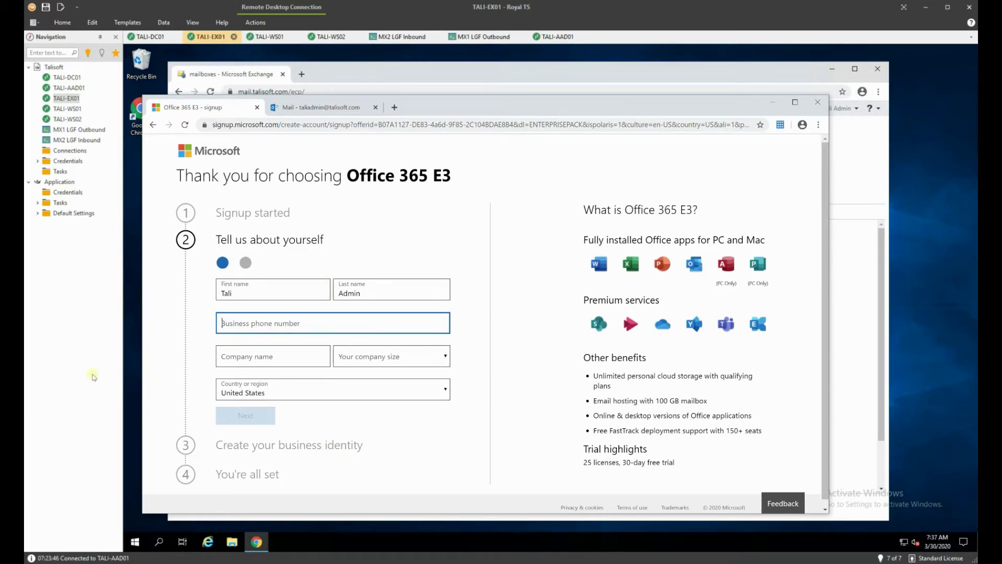
{"action": "key", "text": "Return"}
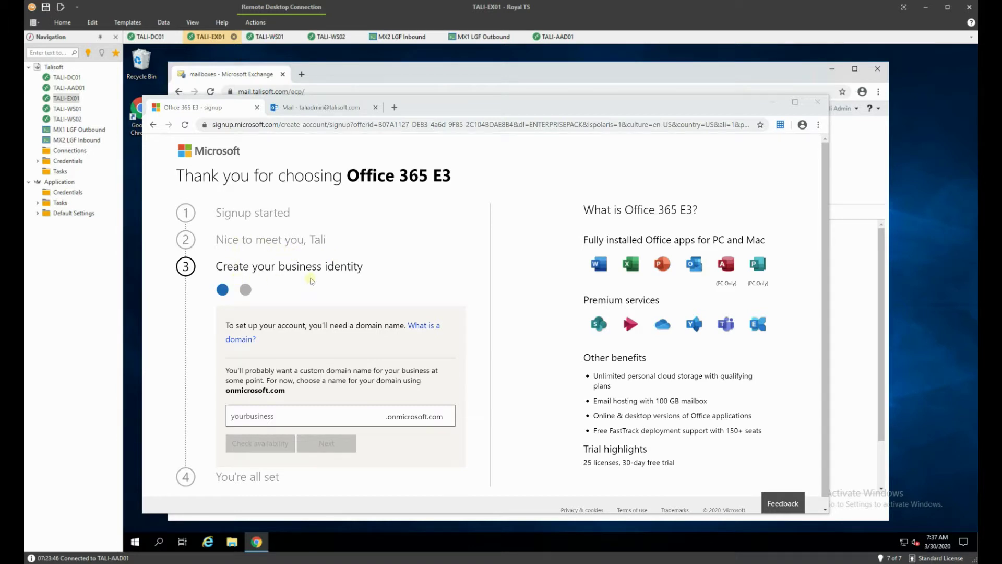
- Enter 'talisoft' as the business domain, confirm talisoft.onmicrosoft.com is available, and continue
{"action": "left_click", "coordinate": [279, 416]}
{"action": "type", "text": "tal"}
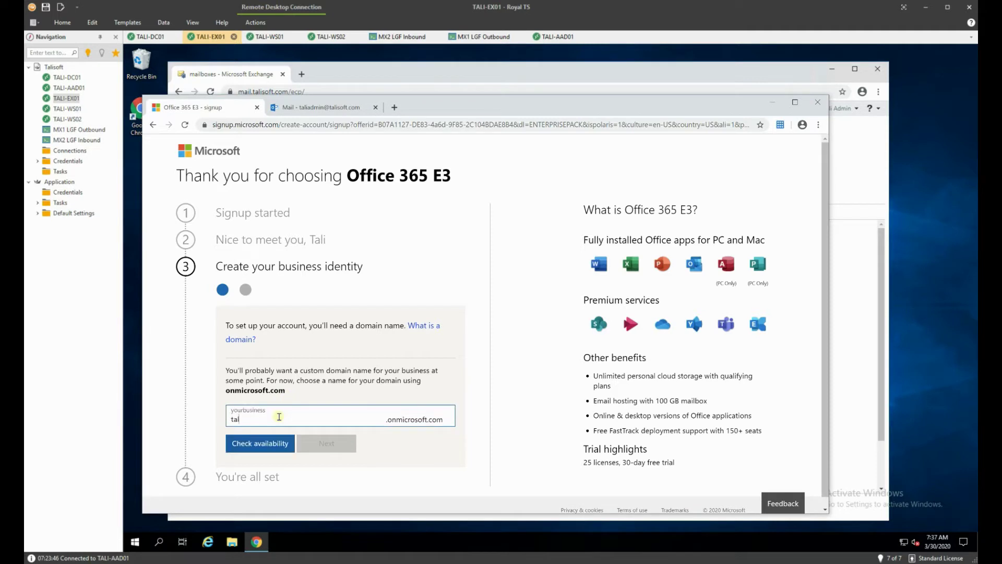
{"action": "type", "text": "isoft"}
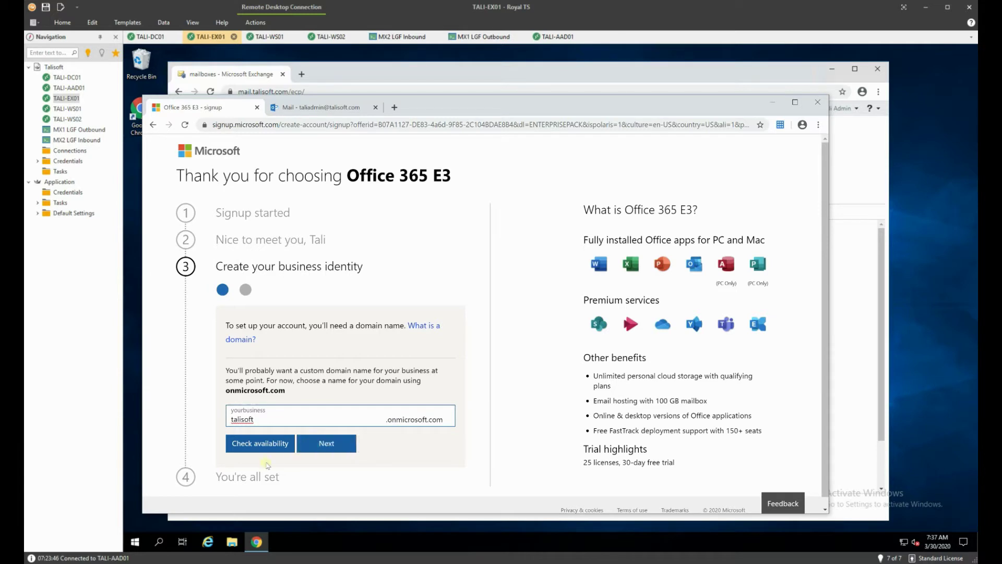
{"action": "left_click", "coordinate": [266, 443]}
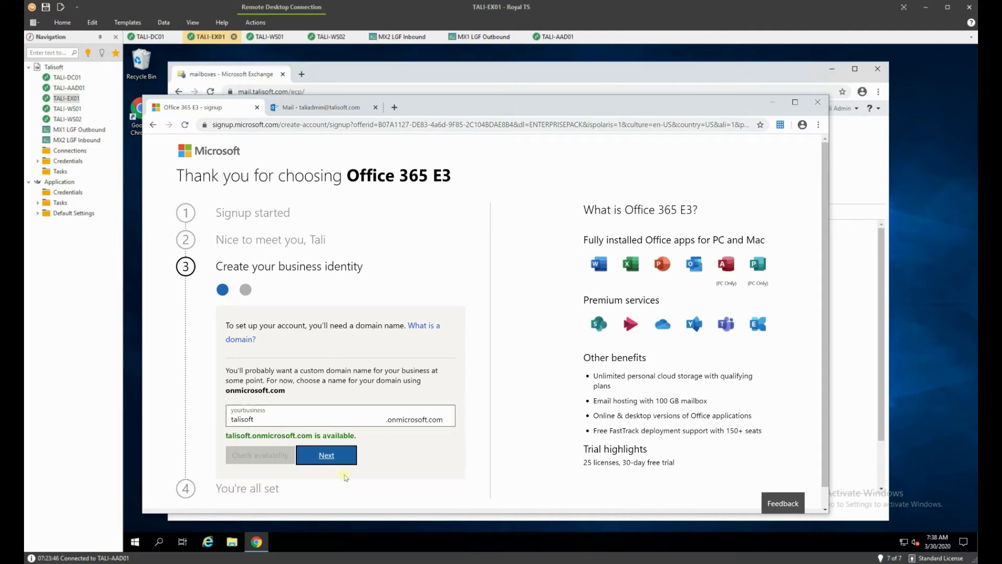
{"action": "left_click", "coordinate": [334, 457]}
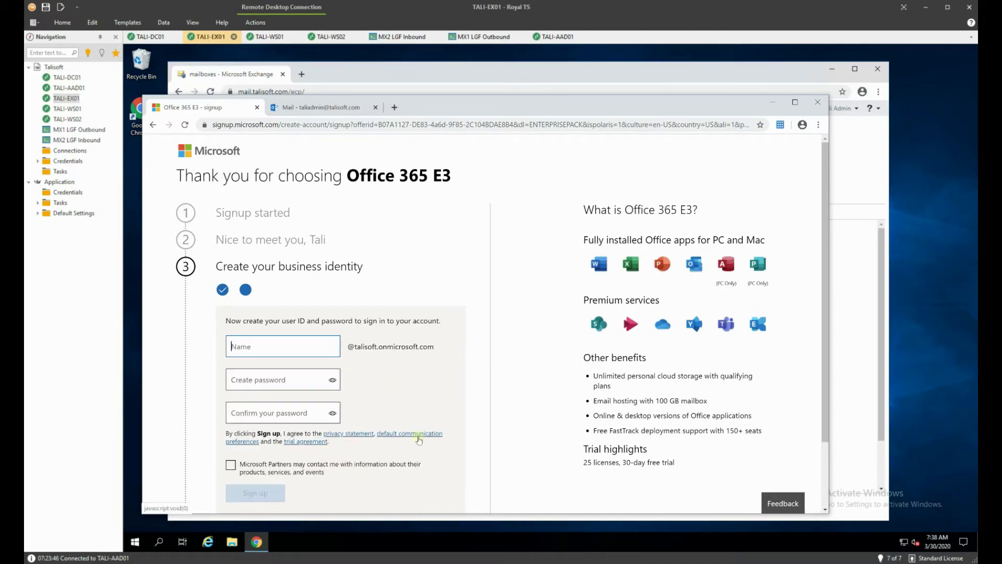
- Enter the admin user ID and password twice, opt in to Microsoft Partners contact, and sign up
{"action": "type", "text": "taliadmin"}
{"action": "key", "text": "Tab"}
{"action": "type", "text": "•••••••••"}
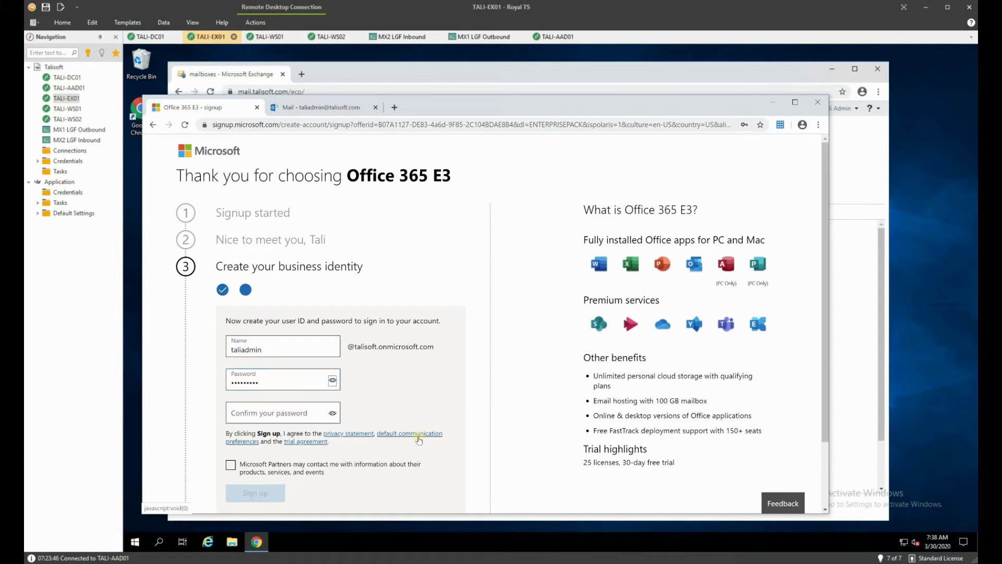
{"action": "key", "text": "Tab"}
{"action": "type", "text": "•••••••••"}
{"action": "left_click", "coordinate": [233, 465]}
{"action": "left_click", "coordinate": [255, 497]}
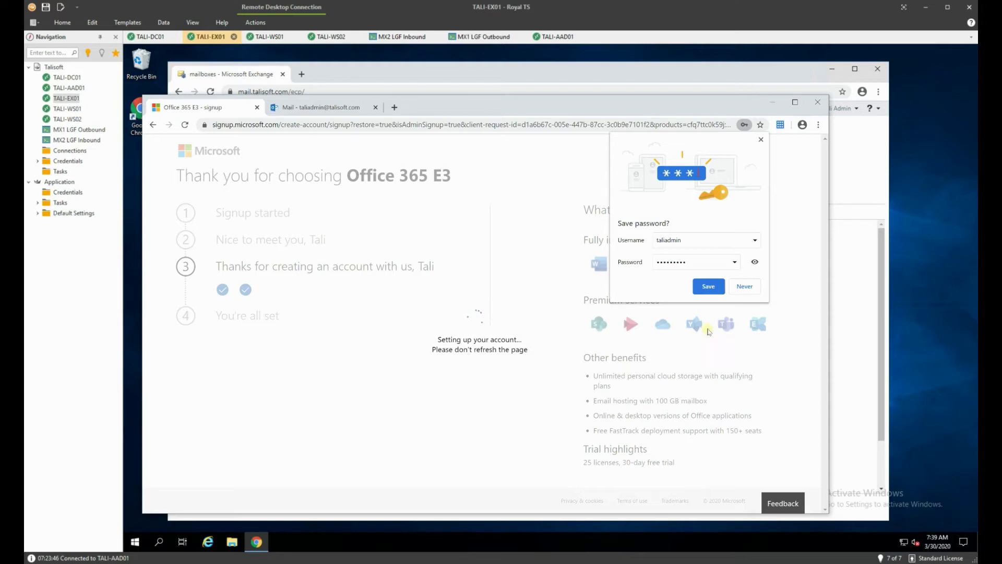
- Decline saving the password in Chrome and continue to the account setup
{"action": "left_click", "coordinate": [746, 287]}
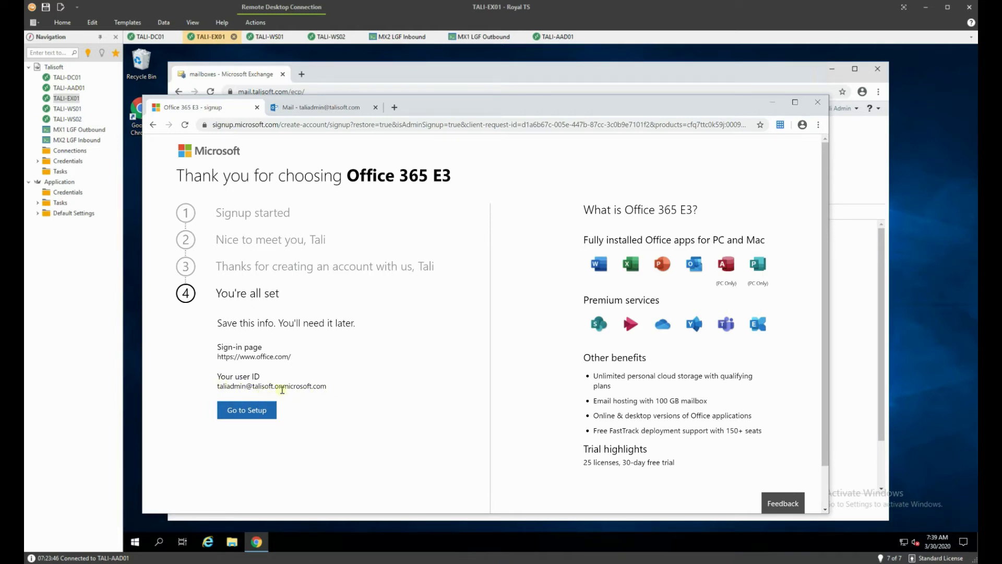
{"action": "left_click", "coordinate": [251, 414]}
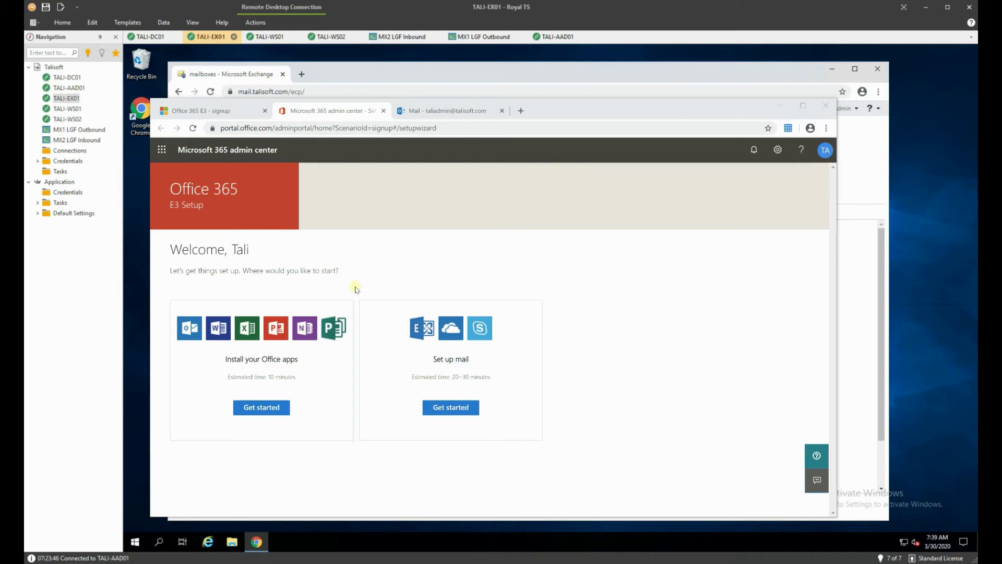
- Switch to the Admin center through the Microsoft 365 app launcher
{"action": "left_click", "coordinate": [161, 150]}
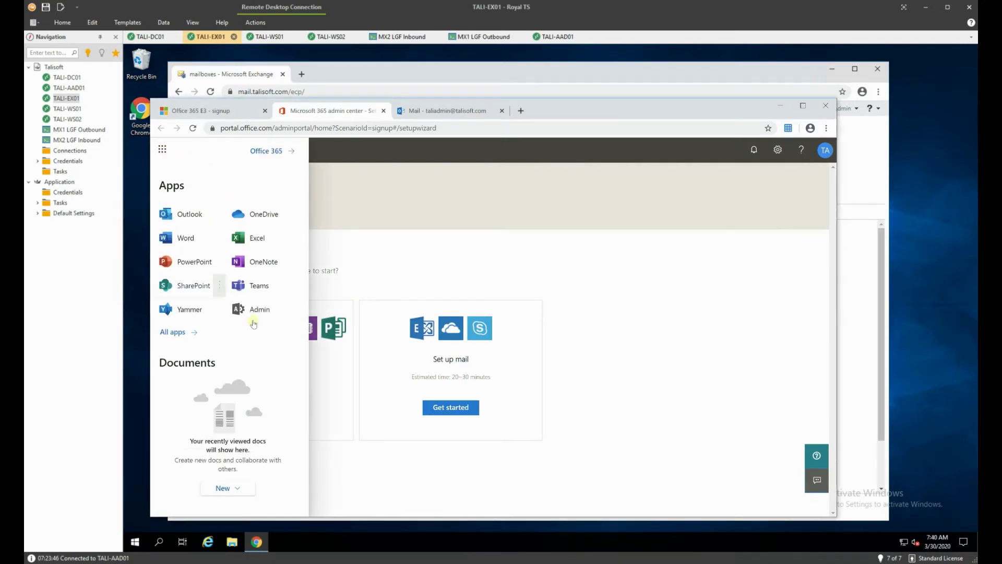
{"action": "left_click", "coordinate": [261, 309]}
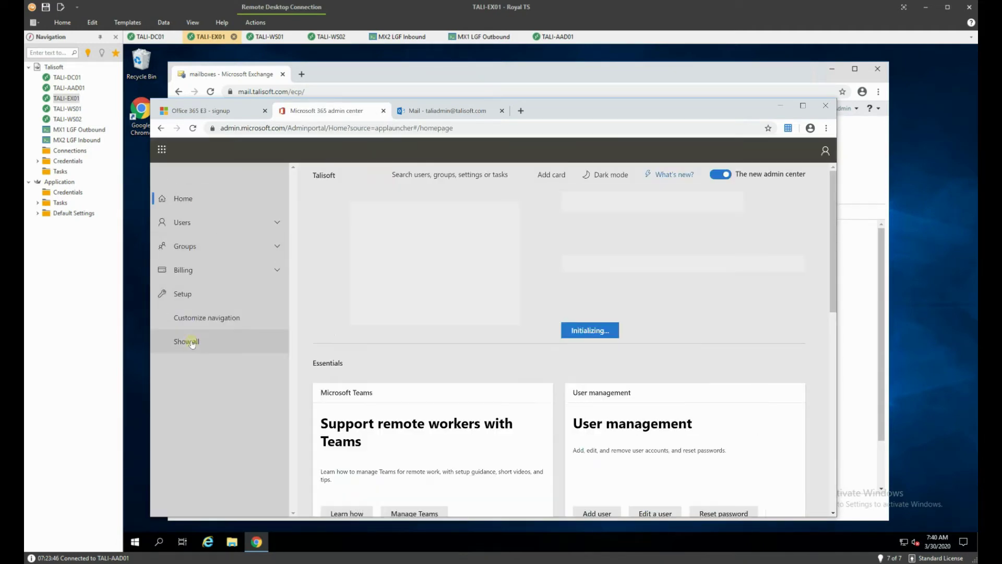
- Review Users > Active users, then open Settings > Domains
{"action": "left_click", "coordinate": [188, 341]}
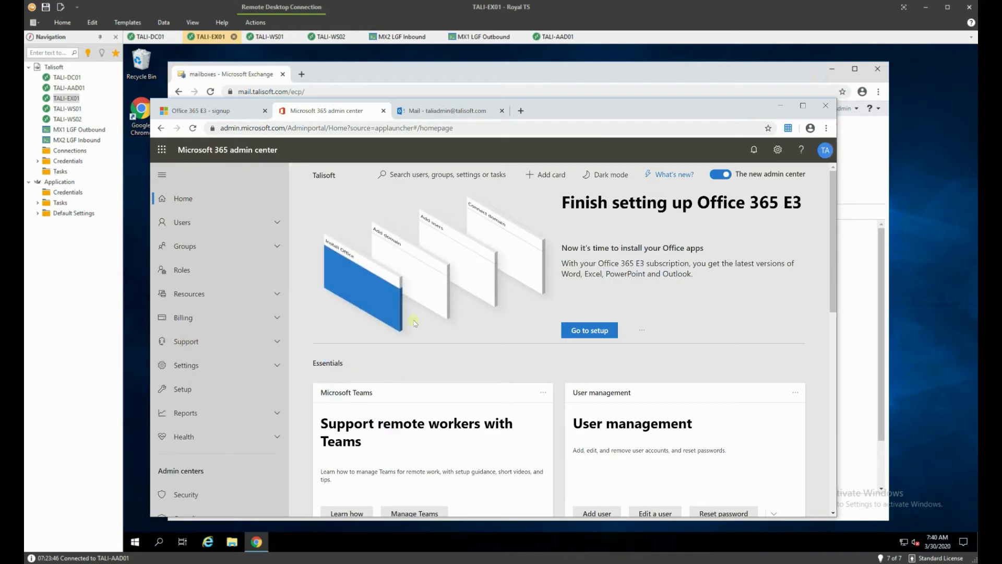
{"action": "left_click", "coordinate": [199, 219]}
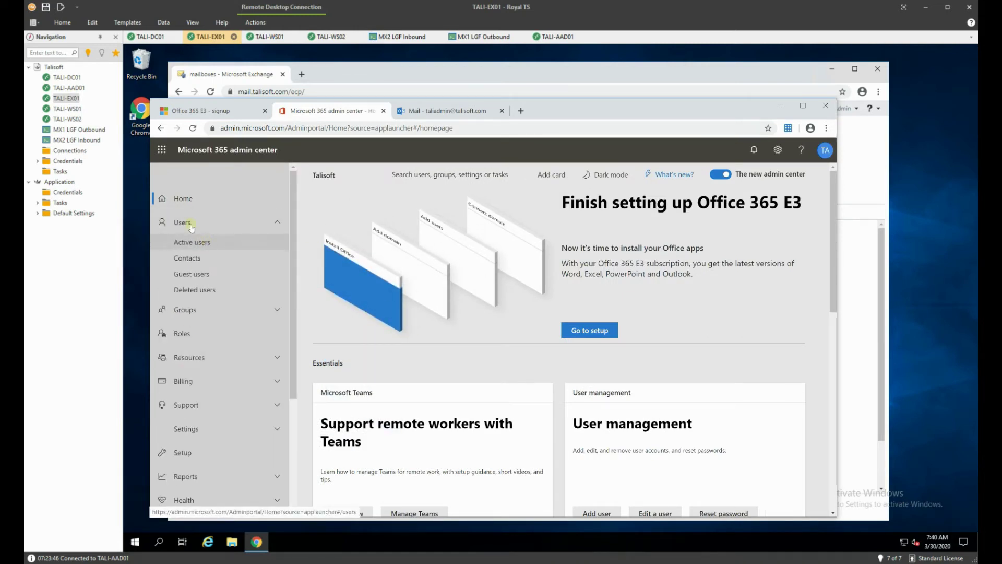
{"action": "left_click", "coordinate": [193, 243]}
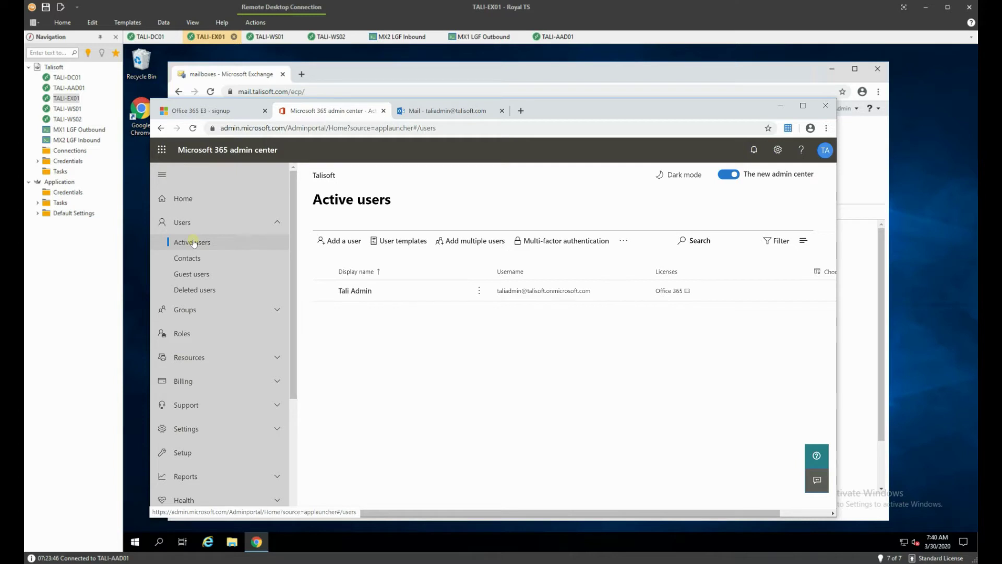
{"action": "scroll", "coordinate": [222, 359], "scroll_direction": "down", "scroll_amount": 3}
{"action": "scroll", "coordinate": [221, 365], "scroll_direction": "up", "scroll_amount": 2}
{"action": "scroll", "coordinate": [222, 365], "scroll_direction": "up", "scroll_amount": 1}
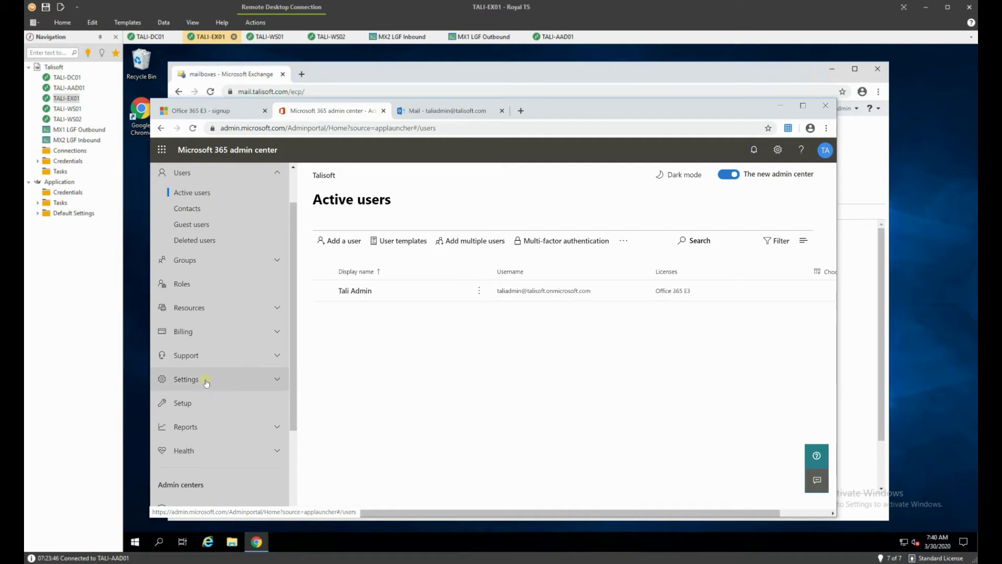
{"action": "left_click", "coordinate": [205, 381]}
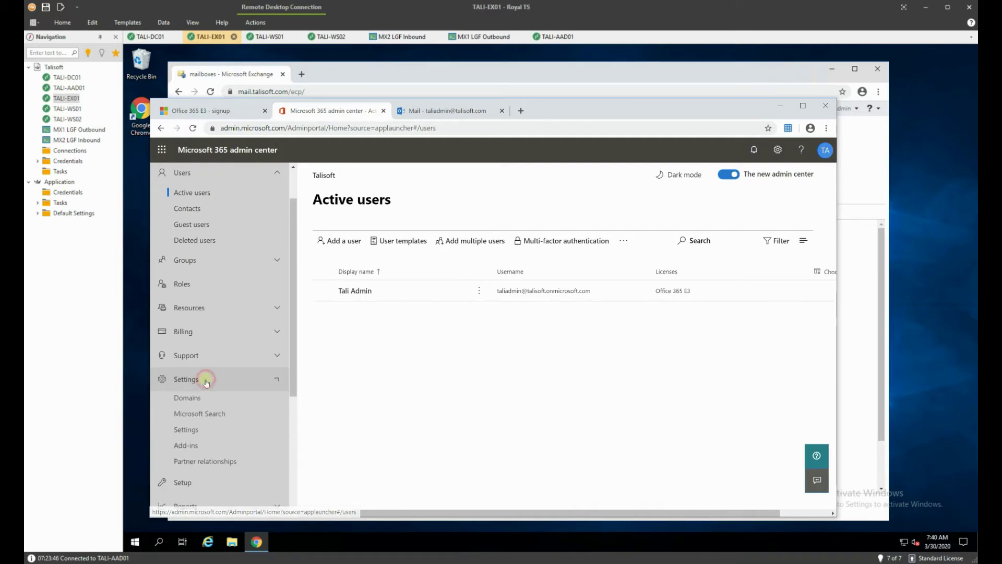
{"action": "left_click", "coordinate": [189, 399]}
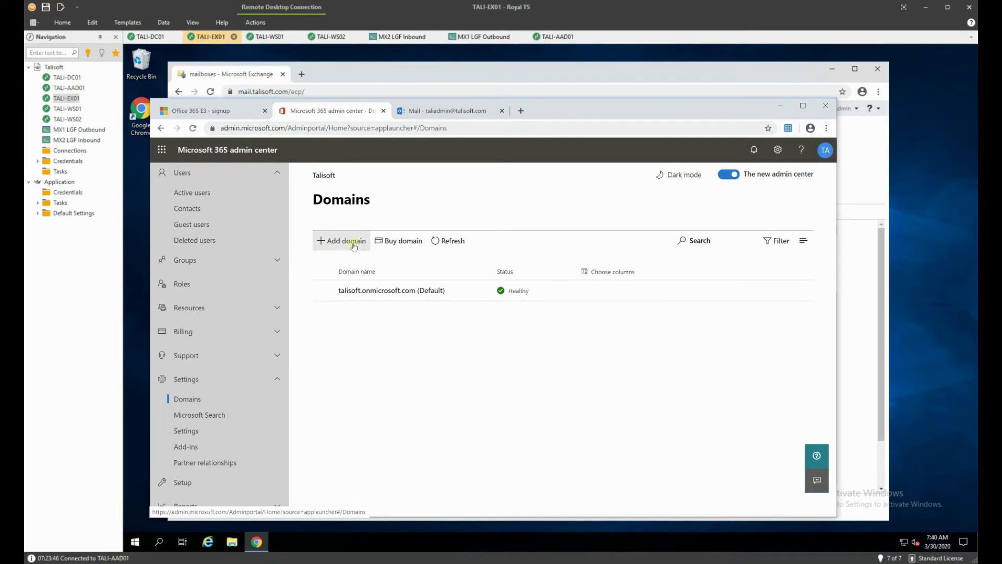
- Add talisoft.com as a new domain and expand More options to show TXT record verification
{"action": "left_click", "coordinate": [337, 240]}
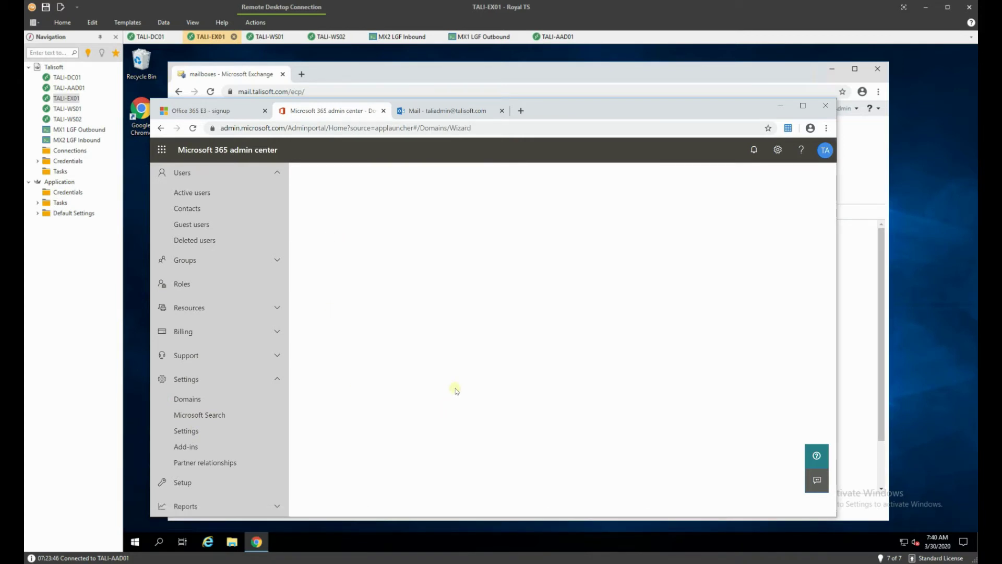
{"action": "left_click", "coordinate": [448, 335]}
{"action": "type", "text": "talisoft.com"}
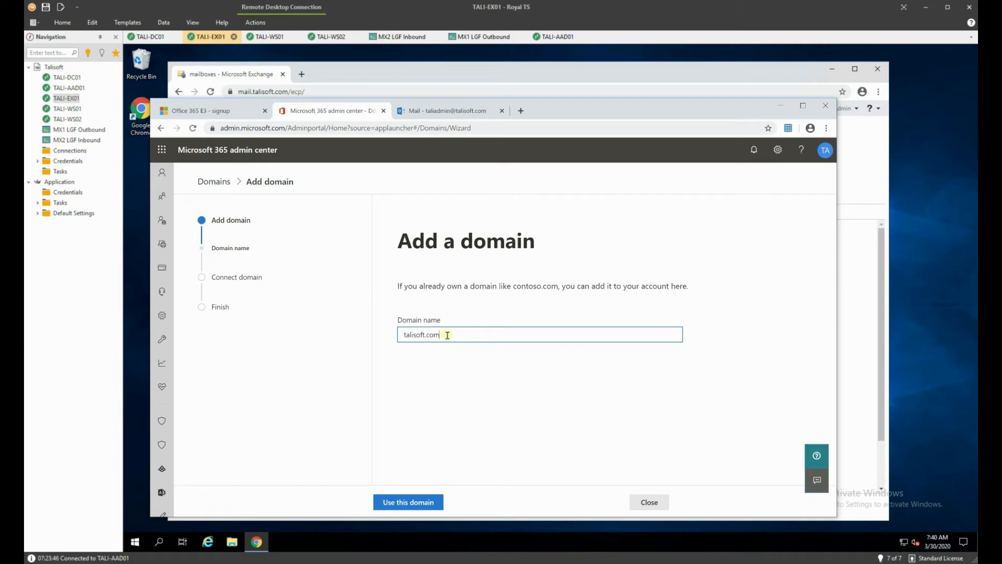
{"action": "left_click", "coordinate": [422, 501]}
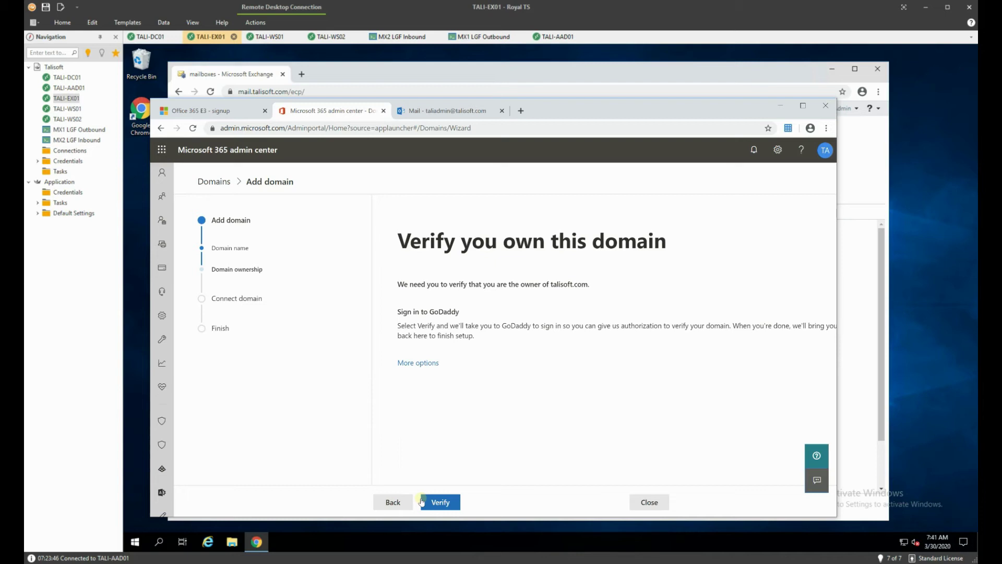
{"action": "left_click", "coordinate": [427, 365]}
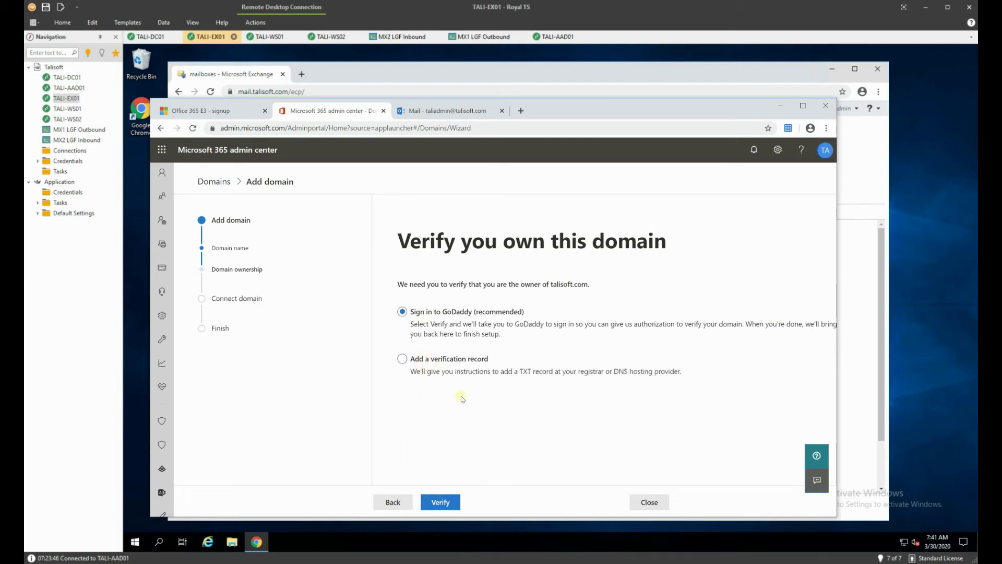
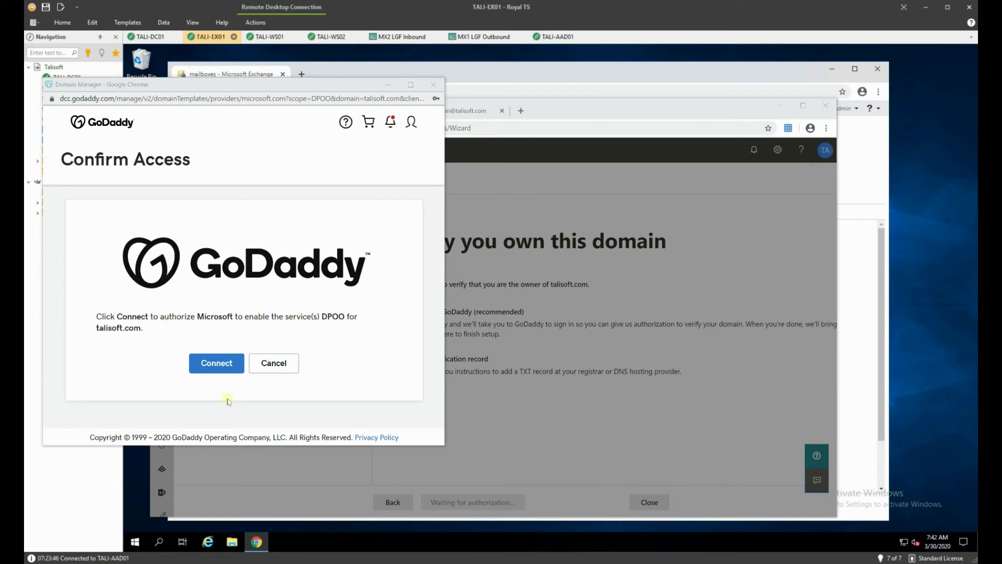
- Grant Microsoft access to talisoft.com on GoDaddy's Confirm Access page, then expand the other DNS record options
{"action": "left_click", "coordinate": [215, 369]}
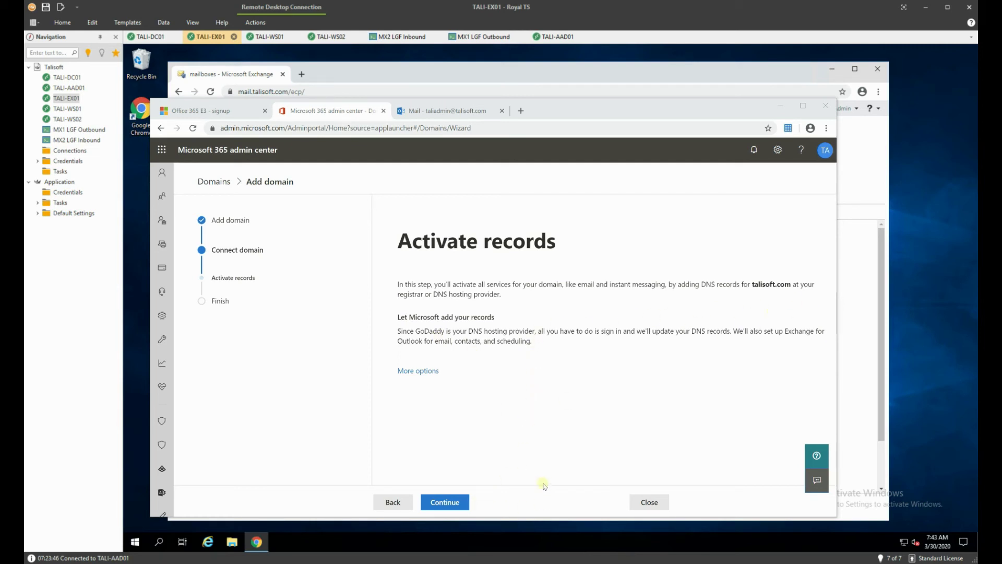
{"action": "left_click", "coordinate": [429, 370]}
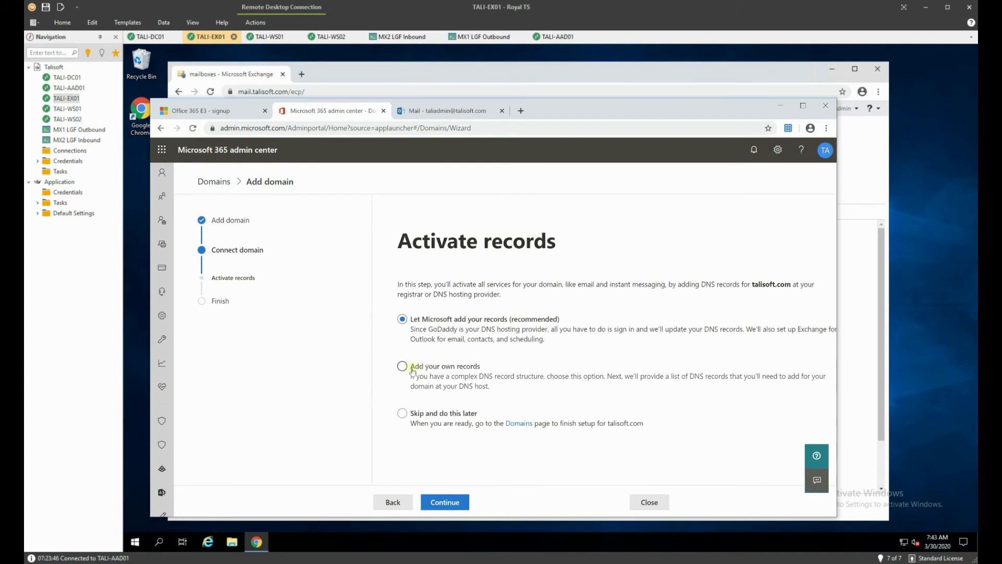
- Choose 'Skip and do this later' for the DNS records, continue, and close with Done
{"action": "left_click", "coordinate": [401, 413]}
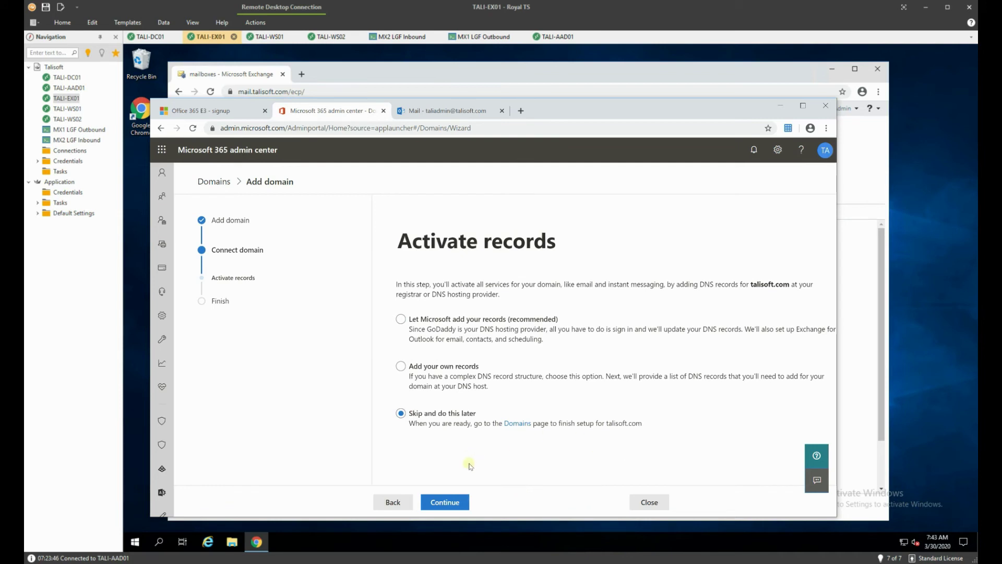
{"action": "left_click", "coordinate": [449, 503]}
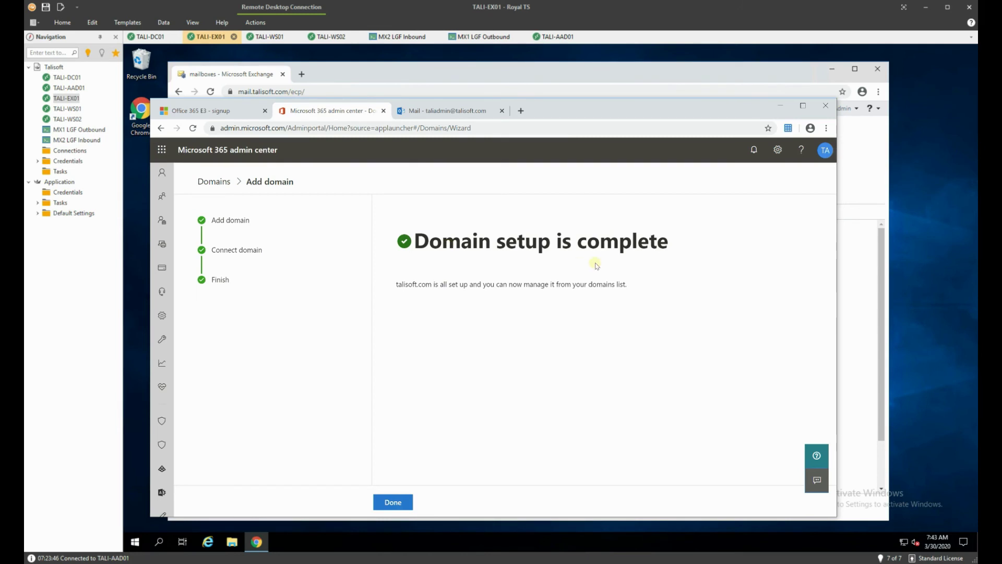
{"action": "left_click", "coordinate": [398, 502]}
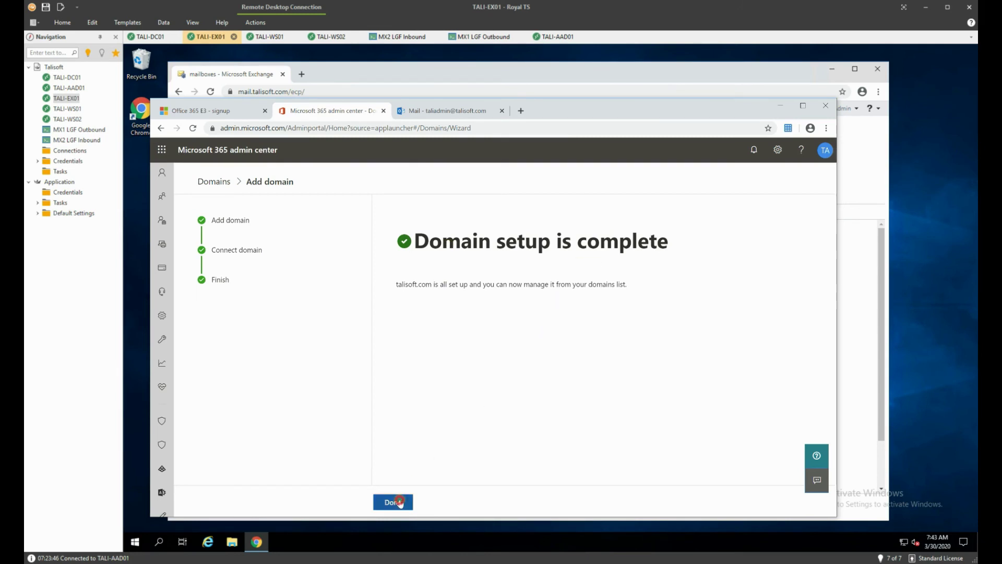